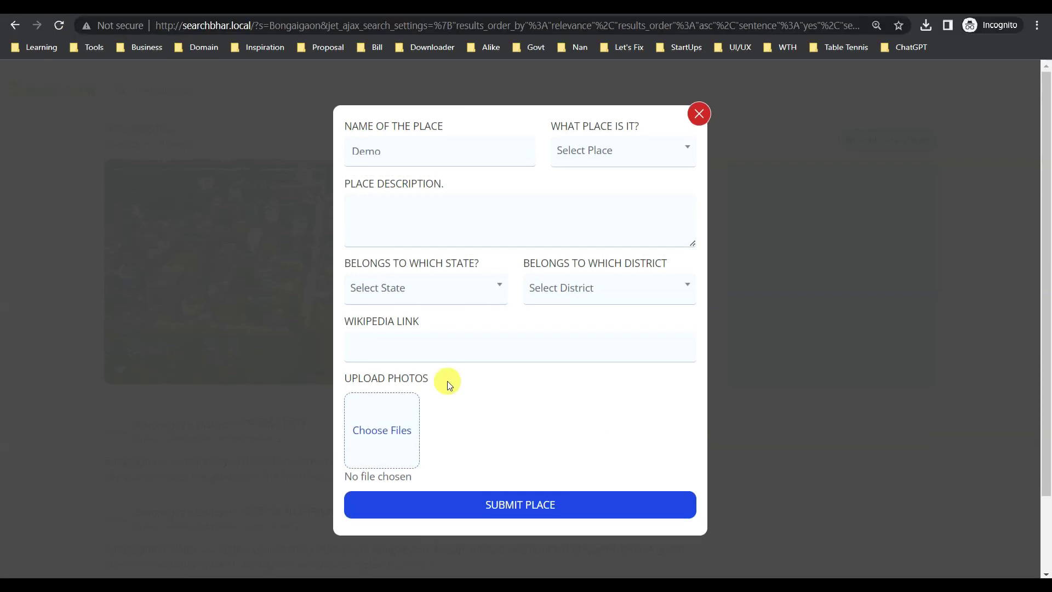
- Switch to the WordPress form editor to review the place-gallery Media Field's upload settings
{"action": "key", "text": "super"}
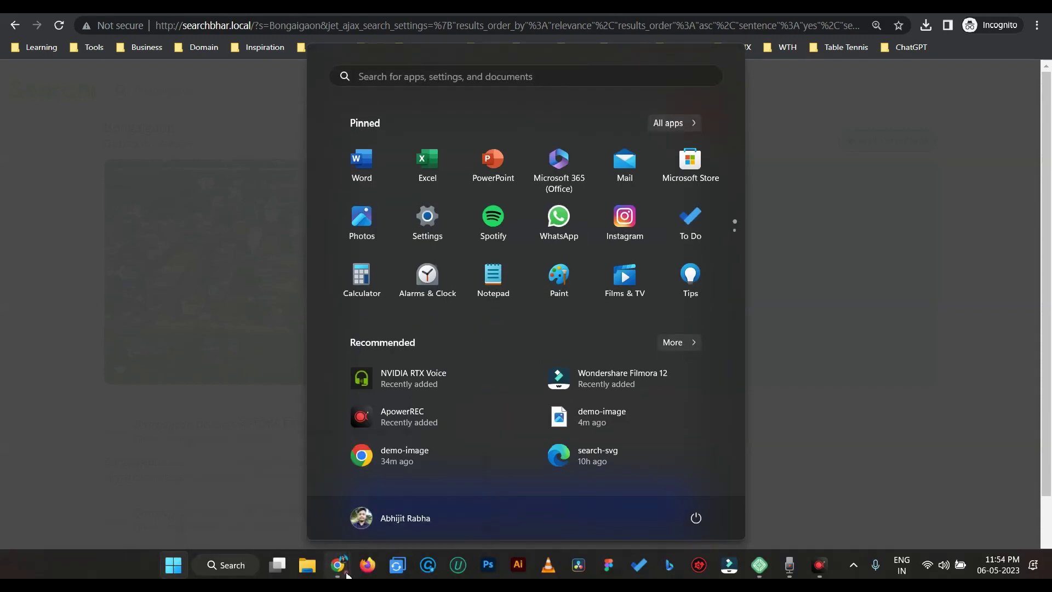
{"action": "mouse_move", "coordinate": [338, 565]}
{"action": "left_click", "coordinate": [285, 499]}
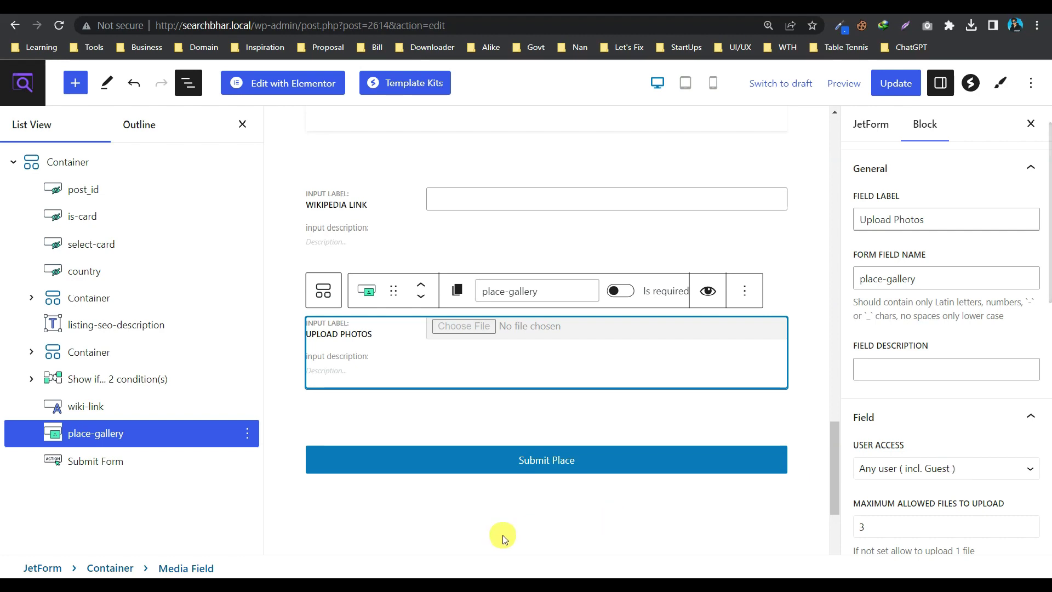
{"action": "key", "text": "super"}
- In the incognito submission form, keep the place name as 'Demo'
{"action": "mouse_move", "coordinate": [337, 565]}
{"action": "left_click", "coordinate": [406, 488]}
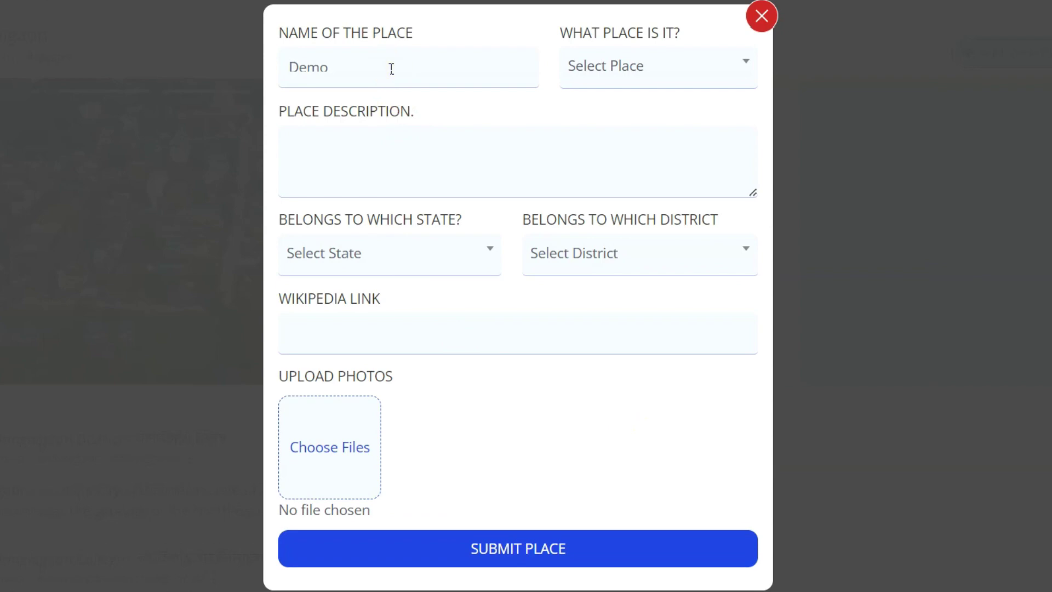
{"action": "left_click", "coordinate": [363, 70]}
{"action": "key", "text": "BackSpace"}
{"action": "type", "text": "o"}
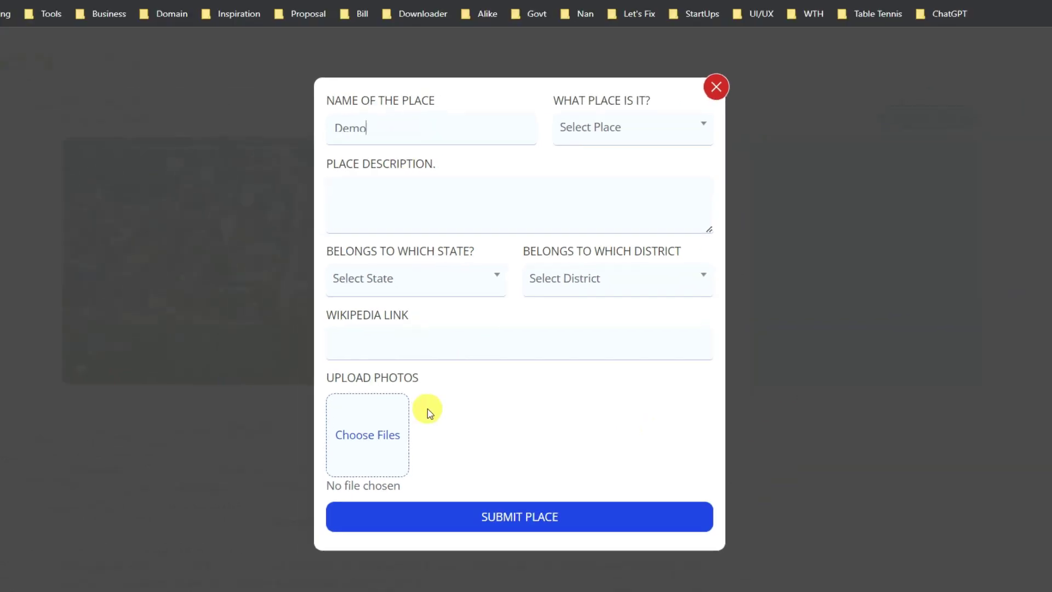
- Attach demo-image to Upload Photos and submit the place
{"action": "left_click", "coordinate": [383, 428]}
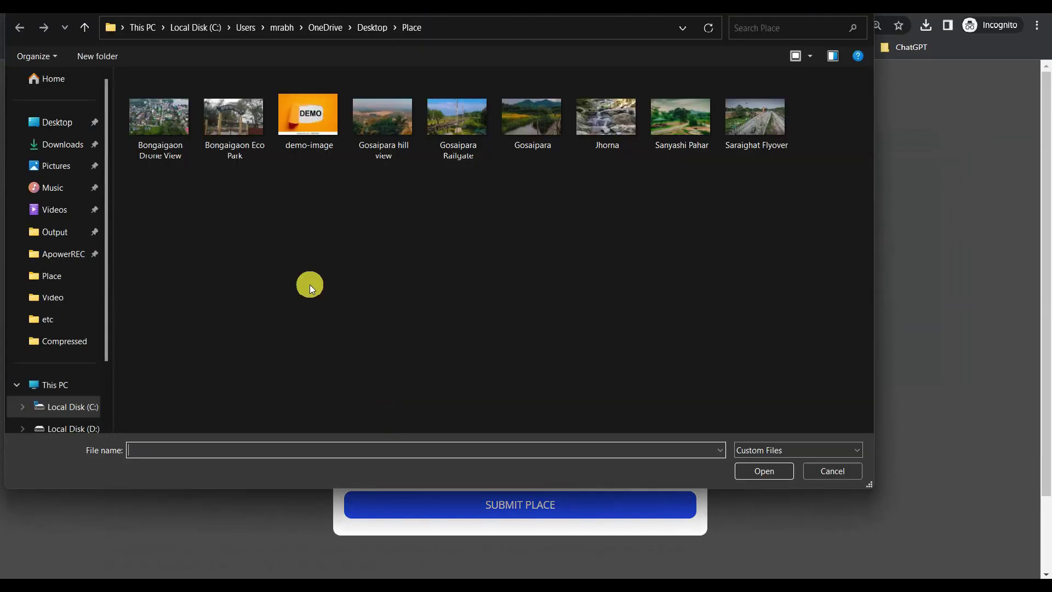
{"action": "left_click", "coordinate": [269, 104]}
{"action": "left_click", "coordinate": [757, 437]}
{"action": "left_click", "coordinate": [760, 471]}
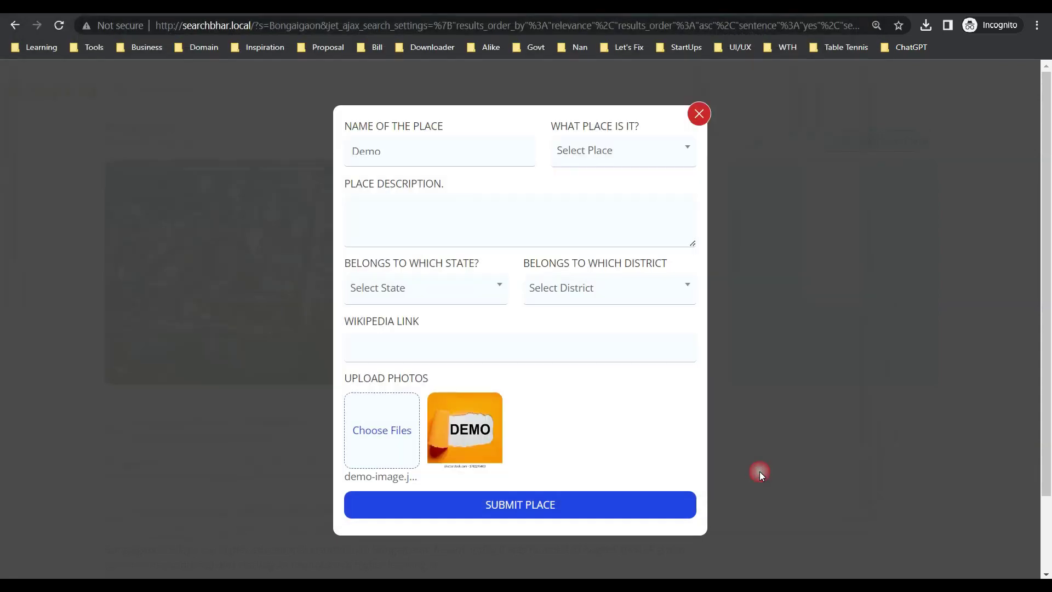
{"action": "left_click", "coordinate": [537, 501]}
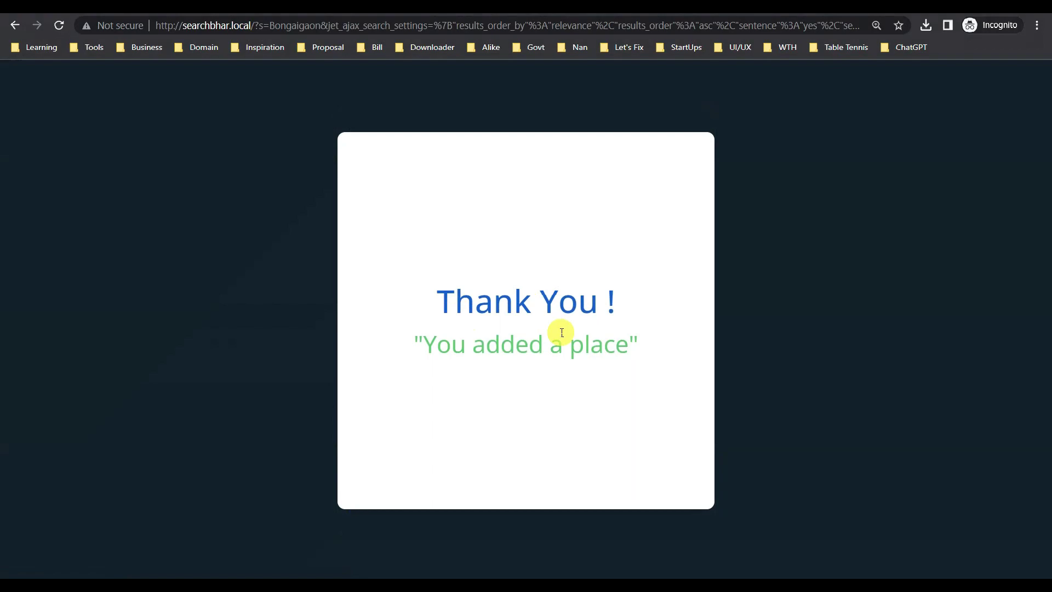
- Reload the admin drafts list and open the Demo draft listing for editing
{"action": "key", "text": "super"}
{"action": "mouse_move", "coordinate": [349, 555]}
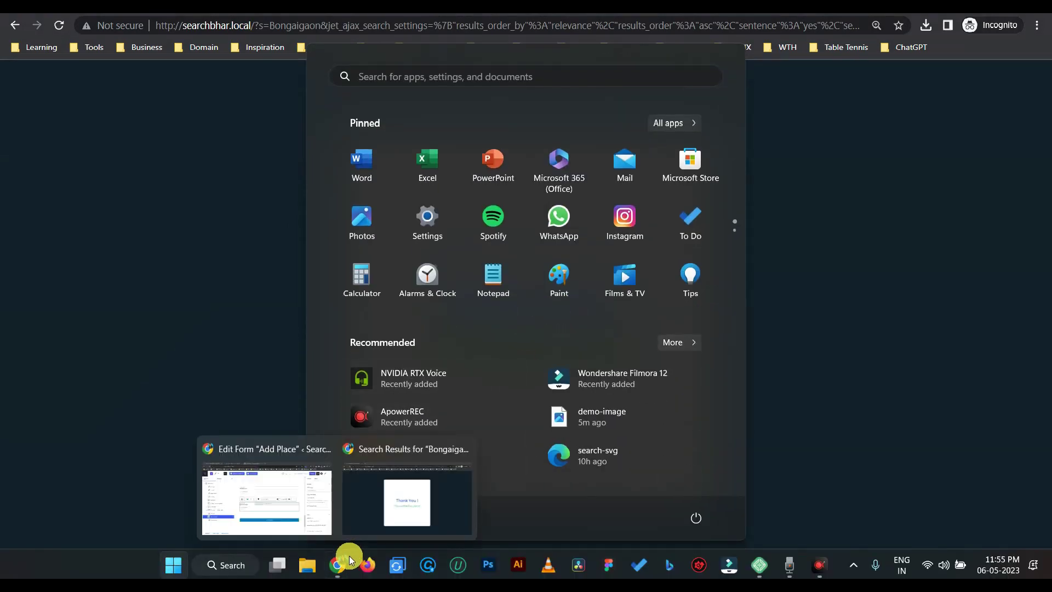
{"action": "left_click", "coordinate": [305, 488]}
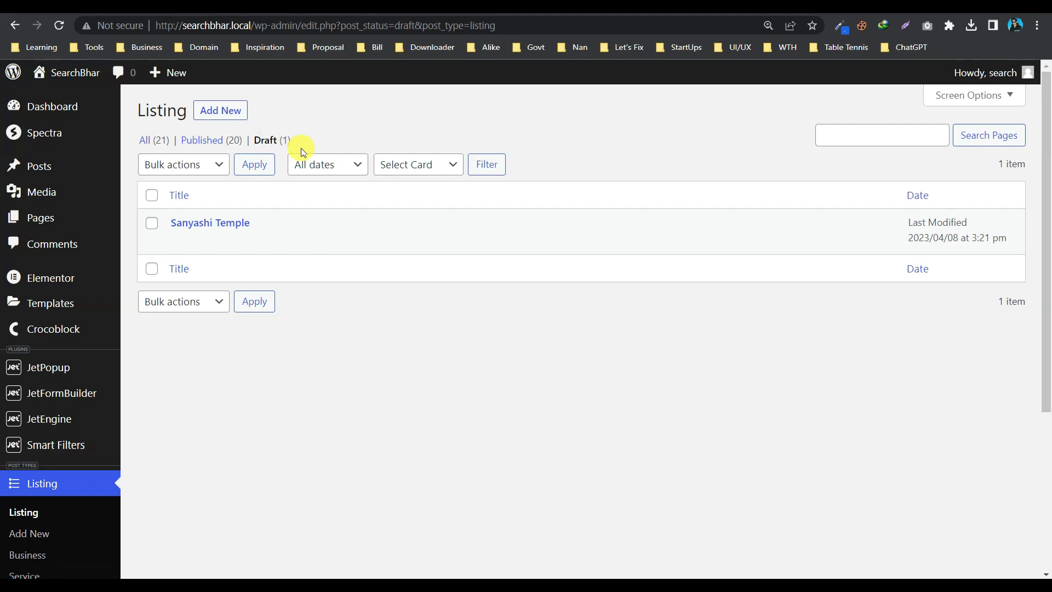
{"action": "left_click", "coordinate": [59, 26]}
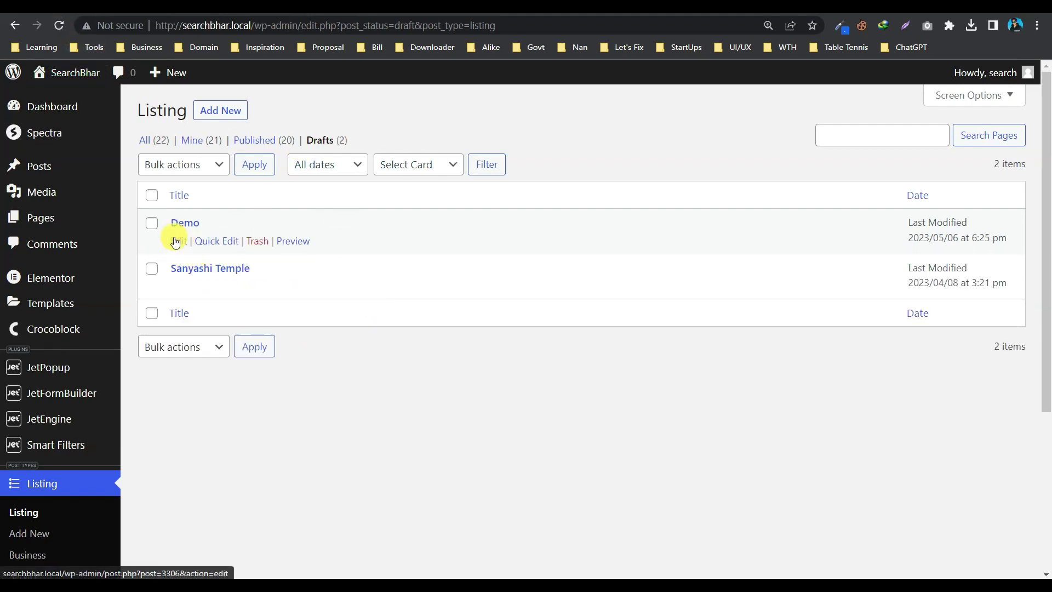
{"action": "left_click", "coordinate": [184, 244]}
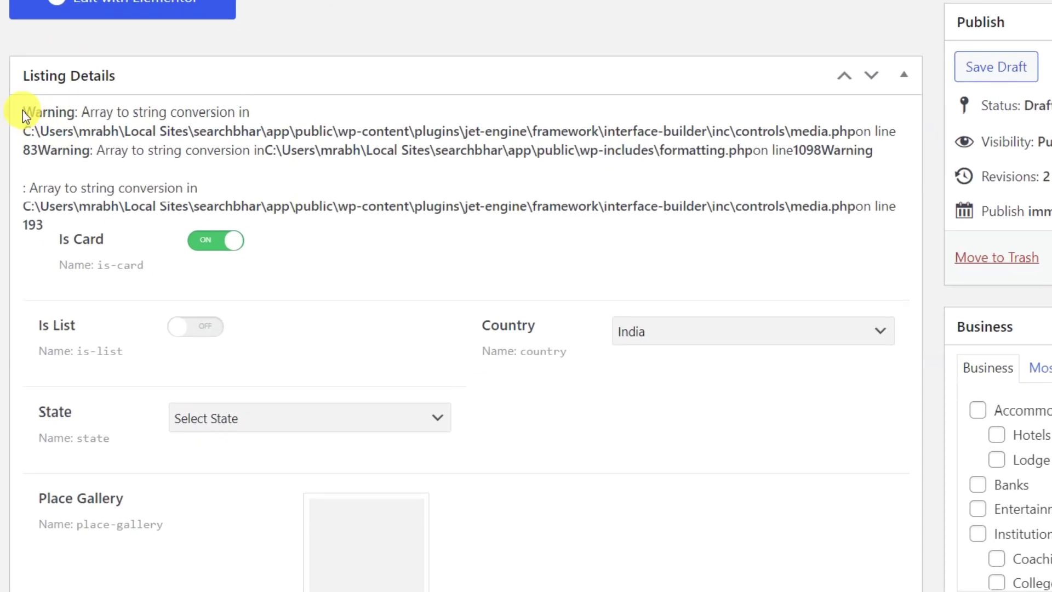
- Check the Demo draft's Place Gallery field, which is still blank
{"action": "left_click_drag", "start_coordinate": [25, 106], "coordinate": [877, 224]}
{"action": "left_click", "coordinate": [677, 227]}
{"action": "scroll", "coordinate": [677, 226], "scroll_direction": "down", "scroll_amount": 4}
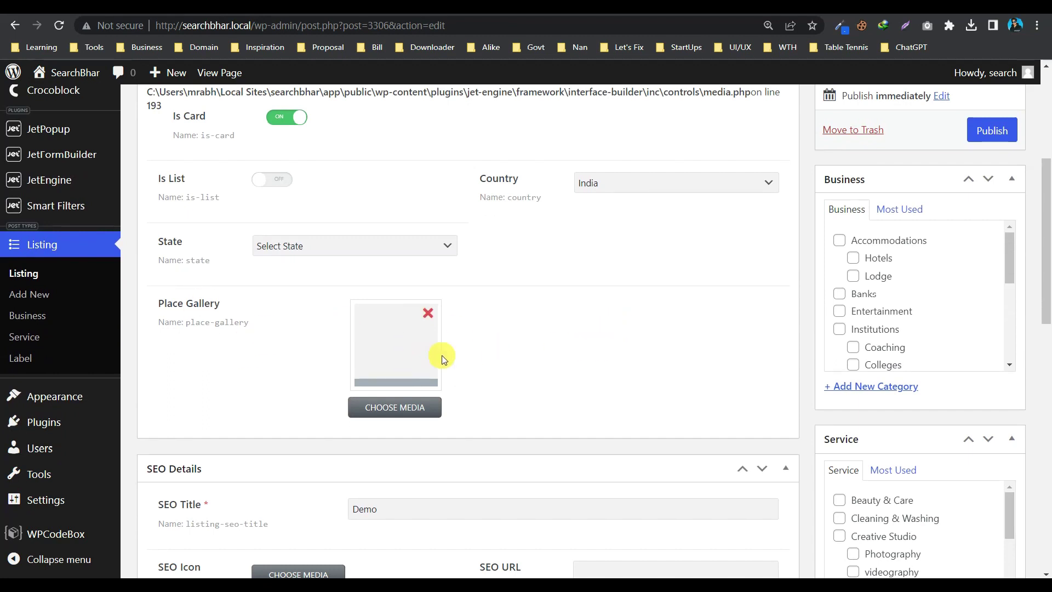
{"action": "scroll", "coordinate": [484, 368], "scroll_direction": "up", "scroll_amount": 1}
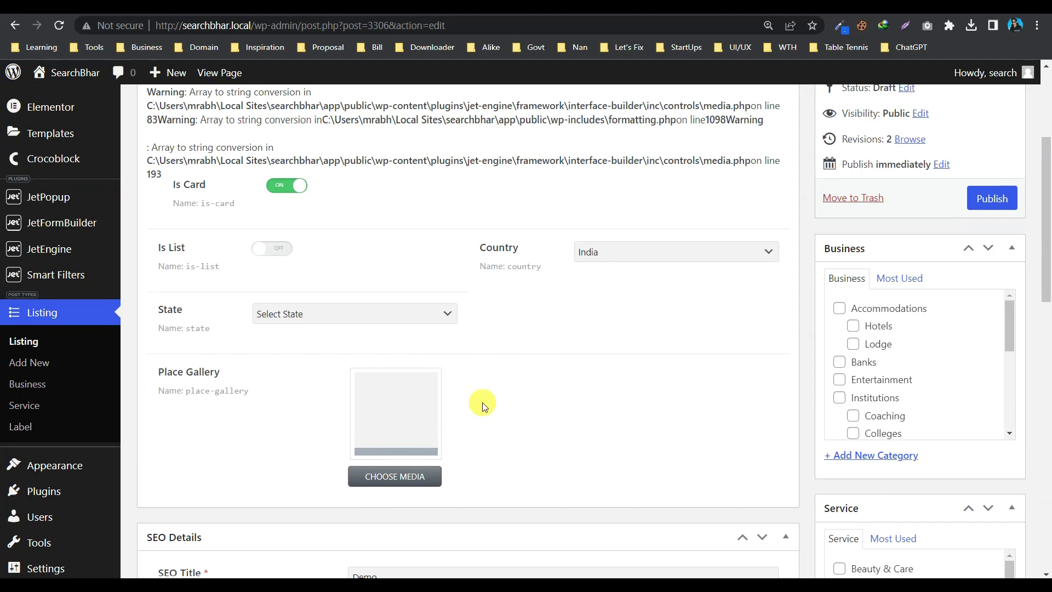
{"action": "key", "text": "ctrl+Tab"}
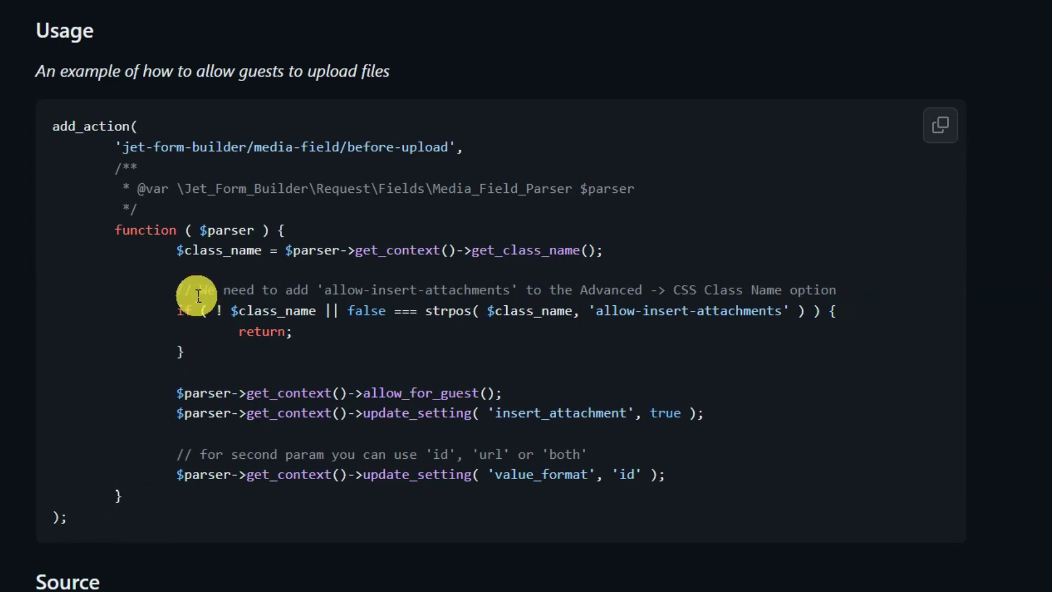
- Select and copy 'allow-insert-attachments' from the wiki example's code comment
{"action": "left_click_drag", "start_coordinate": [324, 290], "coordinate": [516, 290]}
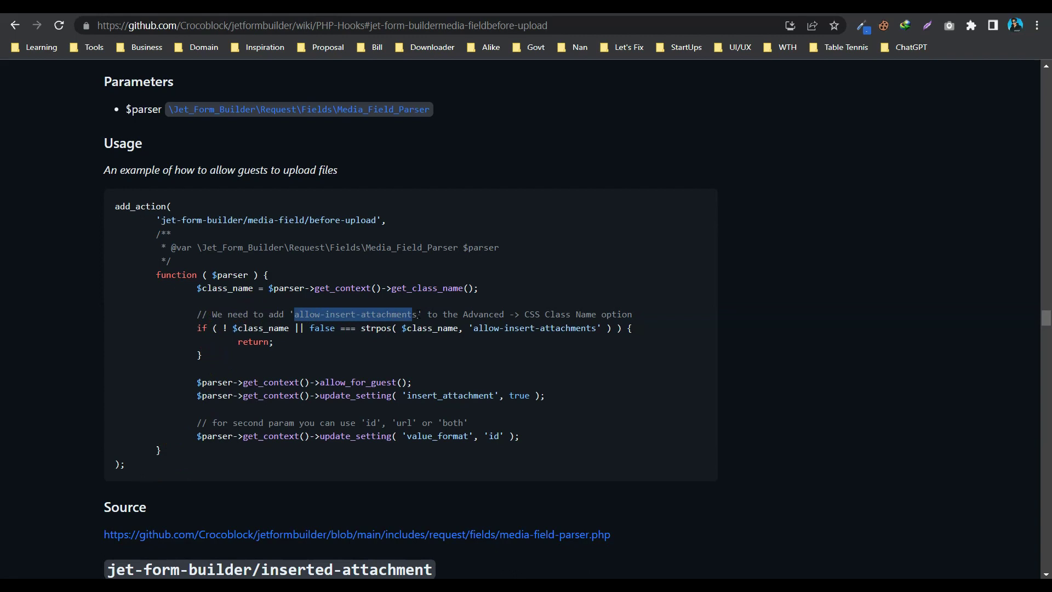
{"action": "left_click_drag", "start_coordinate": [417, 315], "coordinate": [422, 315]}
{"action": "left_click", "coordinate": [626, 315]}
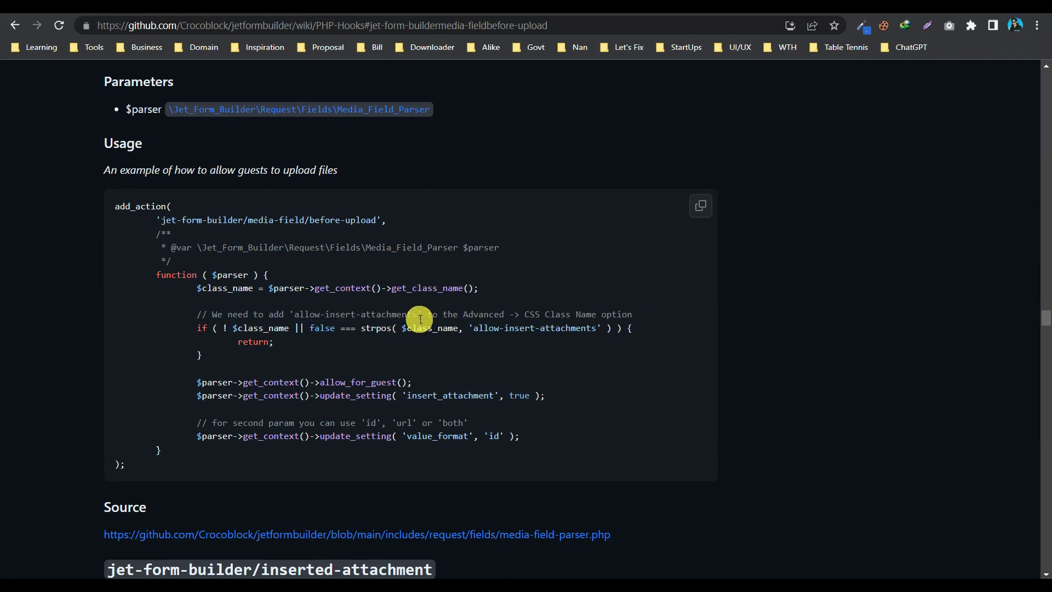
{"action": "left_click_drag", "start_coordinate": [420, 318], "coordinate": [295, 315]}
{"action": "right_click", "coordinate": [300, 318]}
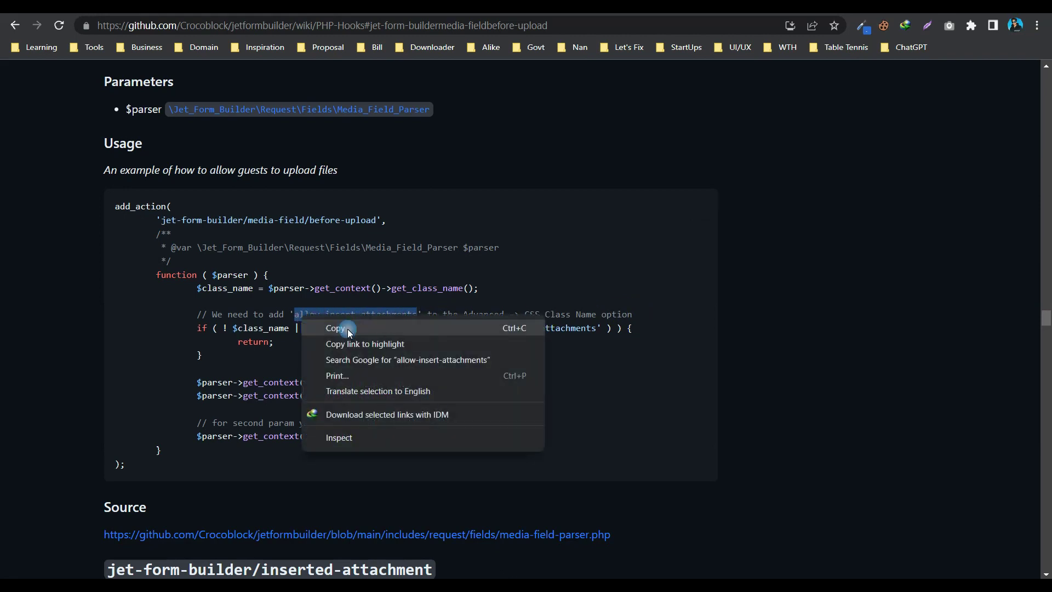
{"action": "left_click", "coordinate": [348, 330]}
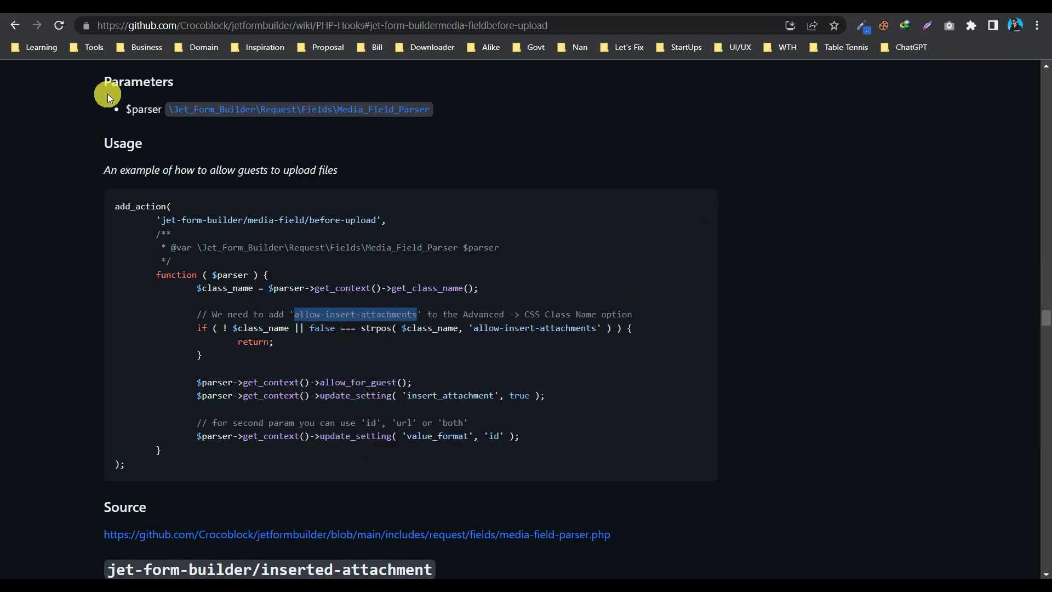
- Give the place-gallery Media Field the CSS class 'allow-insert-attachments' and update the form
{"action": "left_click", "coordinate": [137, 8]}
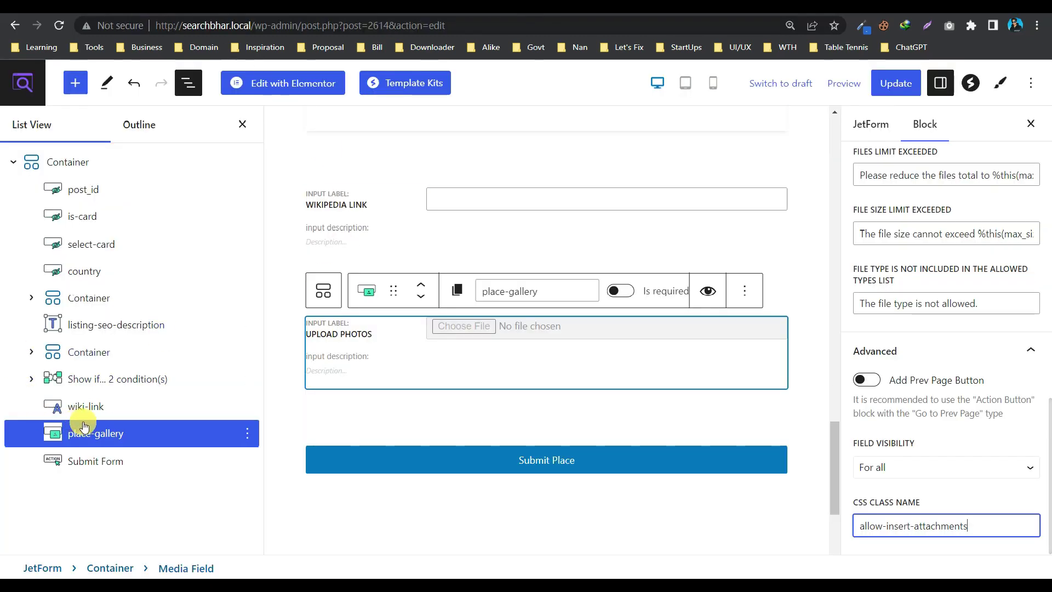
{"action": "left_click", "coordinate": [97, 441]}
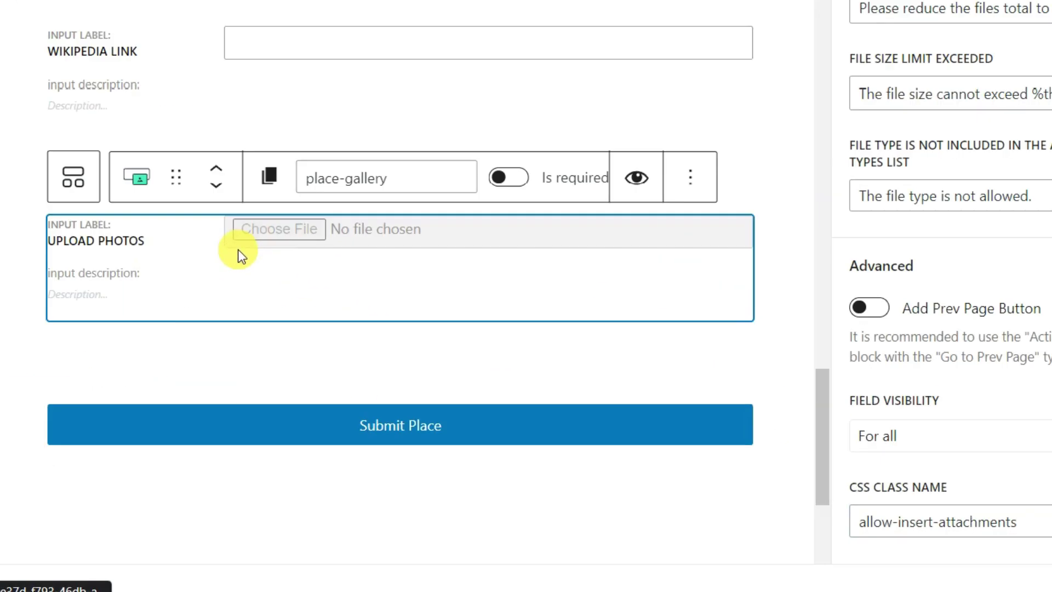
{"action": "left_click_drag", "start_coordinate": [1028, 521], "coordinate": [852, 508]}
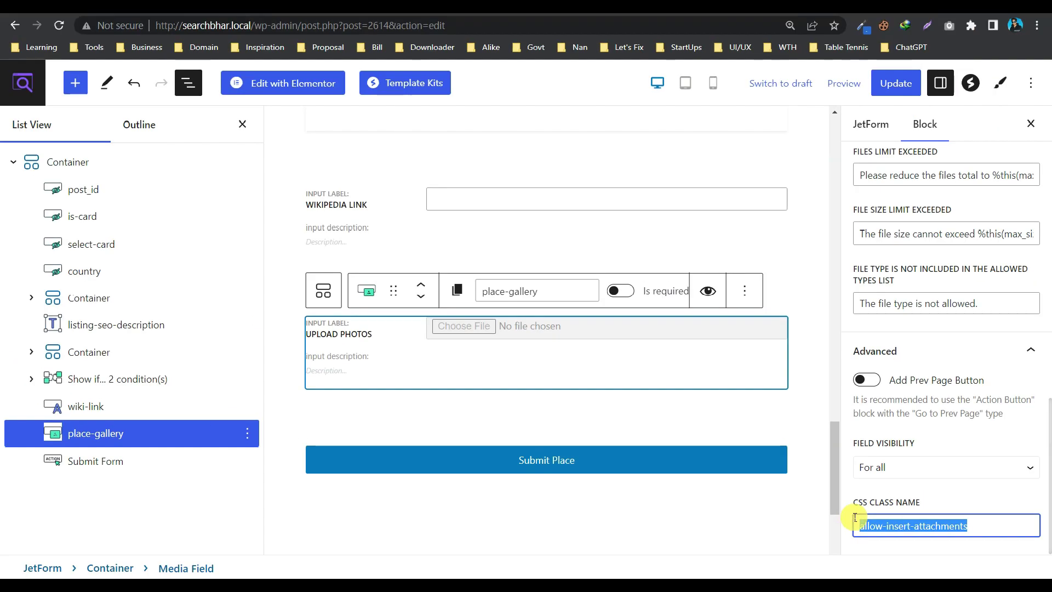
{"action": "left_click", "coordinate": [855, 517]}
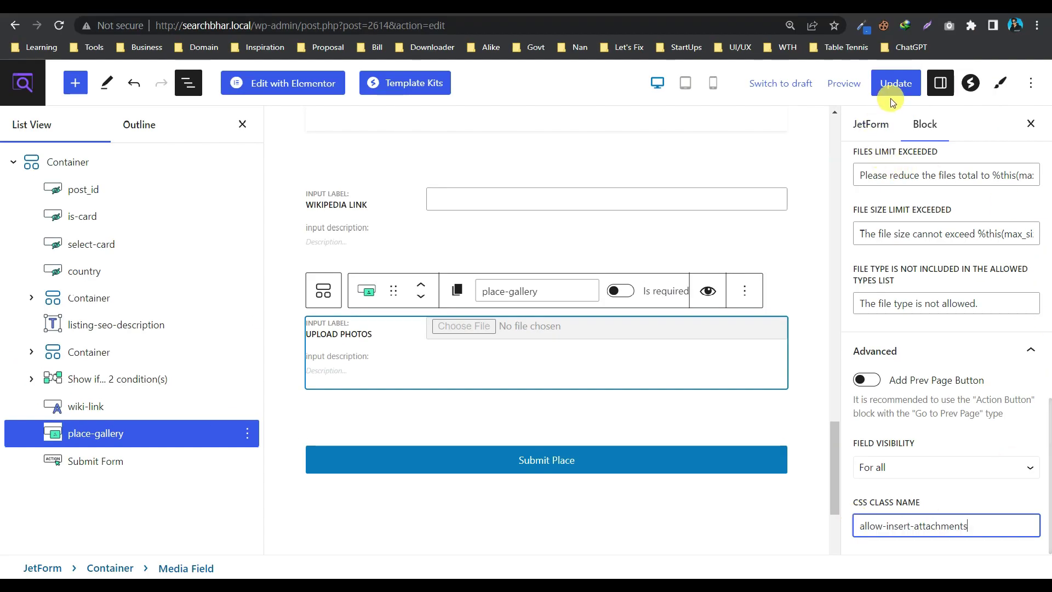
{"action": "left_click", "coordinate": [903, 81]}
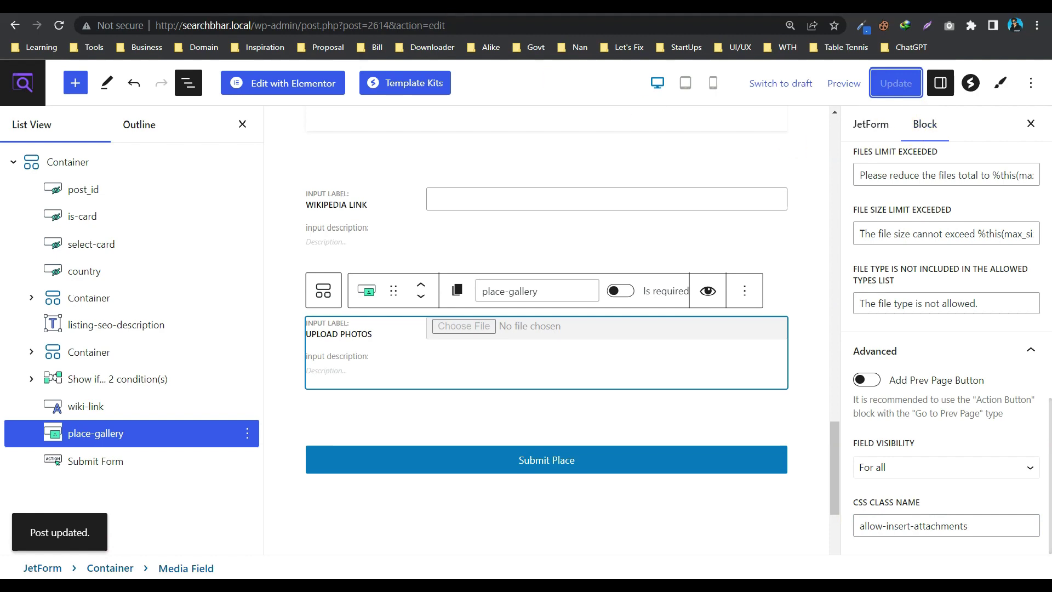
{"action": "key", "text": "ctrl+Tab"}
- Copy the add_action before-upload code example from the GitHub wiki
{"action": "left_click", "coordinate": [124, 241]}
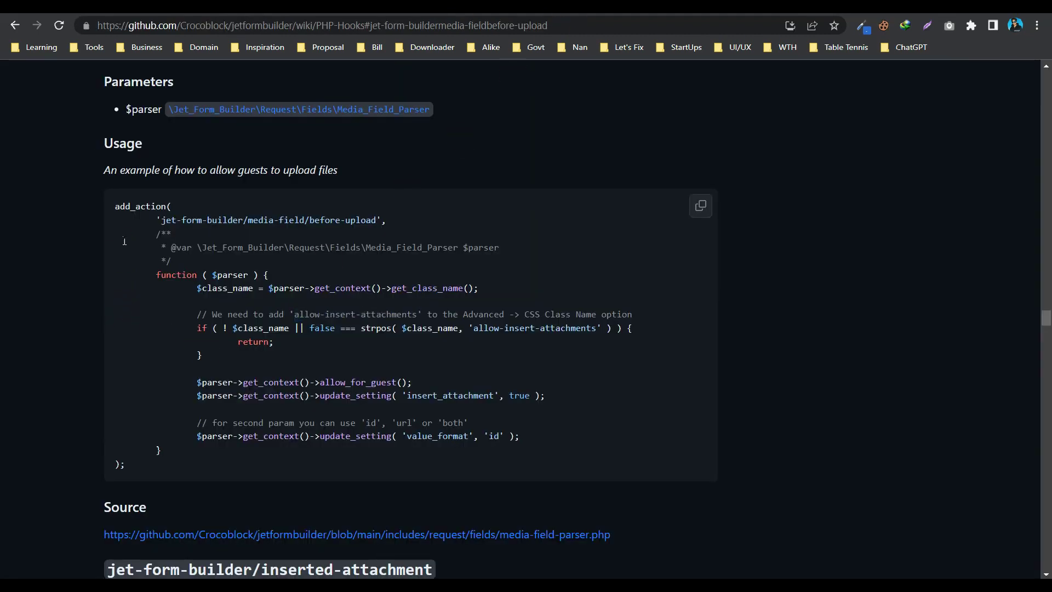
{"action": "left_click_drag", "start_coordinate": [110, 205], "coordinate": [159, 472]}
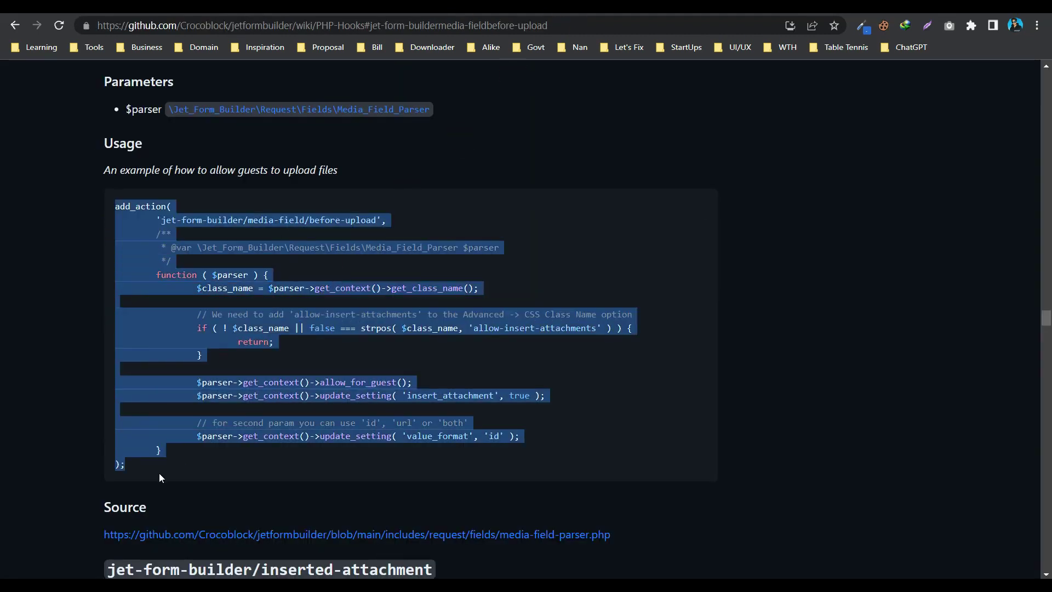
{"action": "left_click", "coordinate": [669, 258]}
{"action": "left_click", "coordinate": [535, 263]}
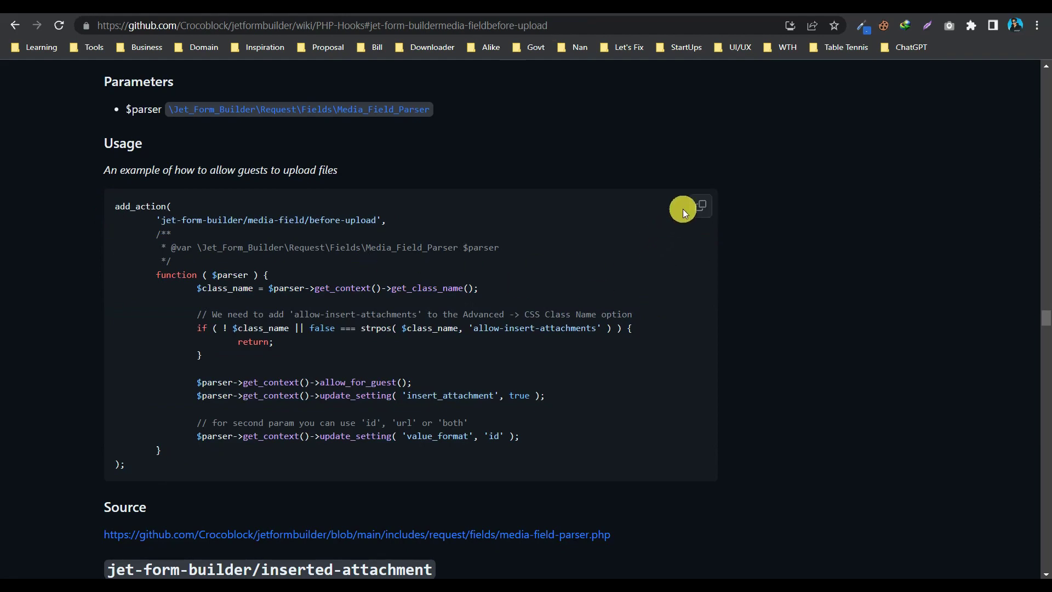
{"action": "left_click", "coordinate": [699, 206]}
{"action": "key", "text": "ctrl+Tab"}
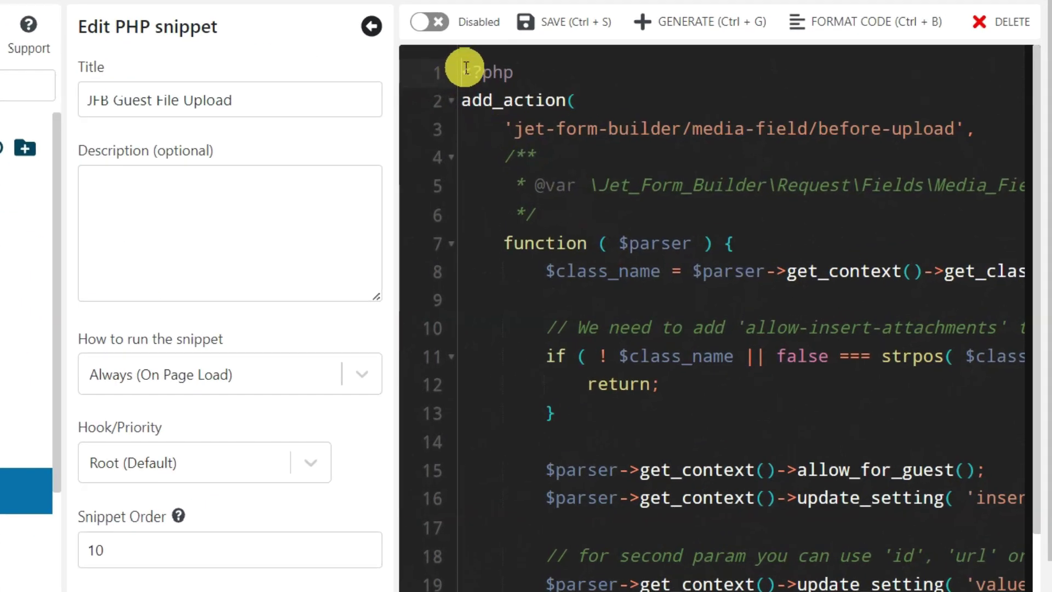
- Put the code into the JFB Guest File Upload snippet, enable it and save
{"action": "left_click_drag", "start_coordinate": [638, 138], "coordinate": [652, 507]}
{"action": "left_click", "coordinate": [672, 525]}
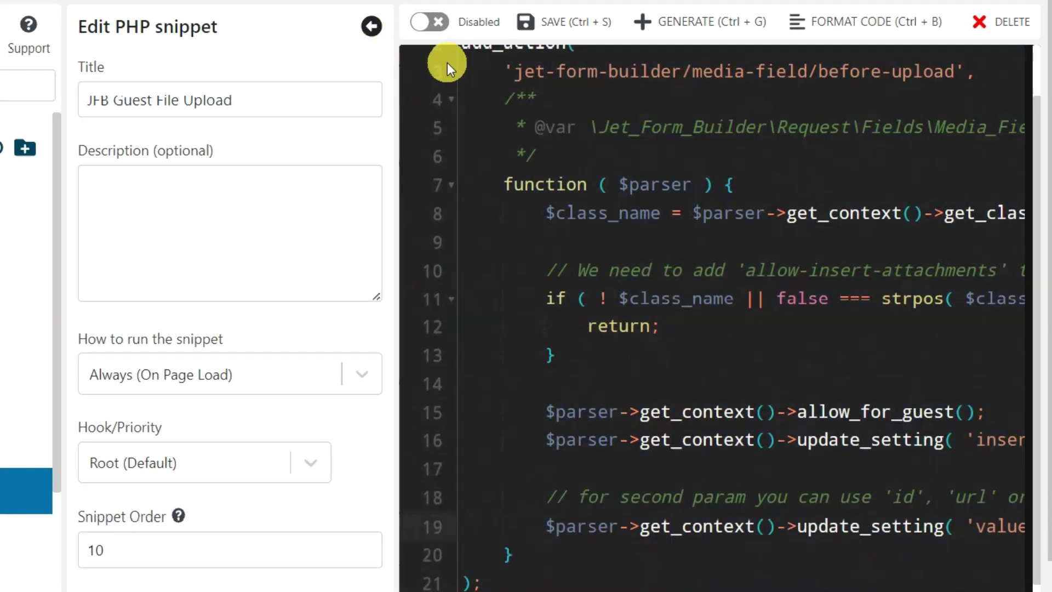
{"action": "left_click", "coordinate": [440, 24]}
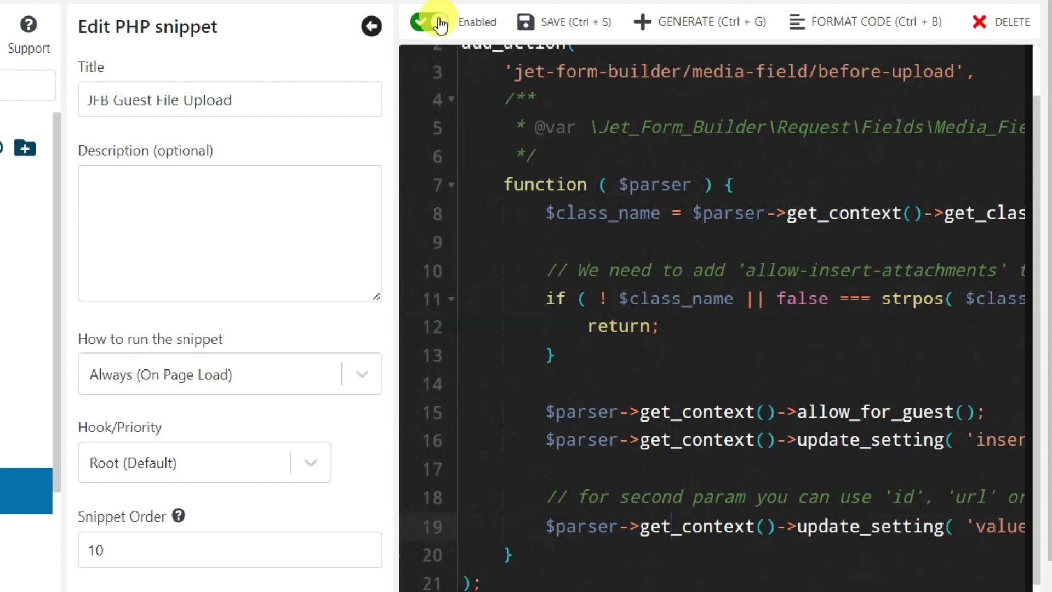
{"action": "left_click", "coordinate": [575, 31]}
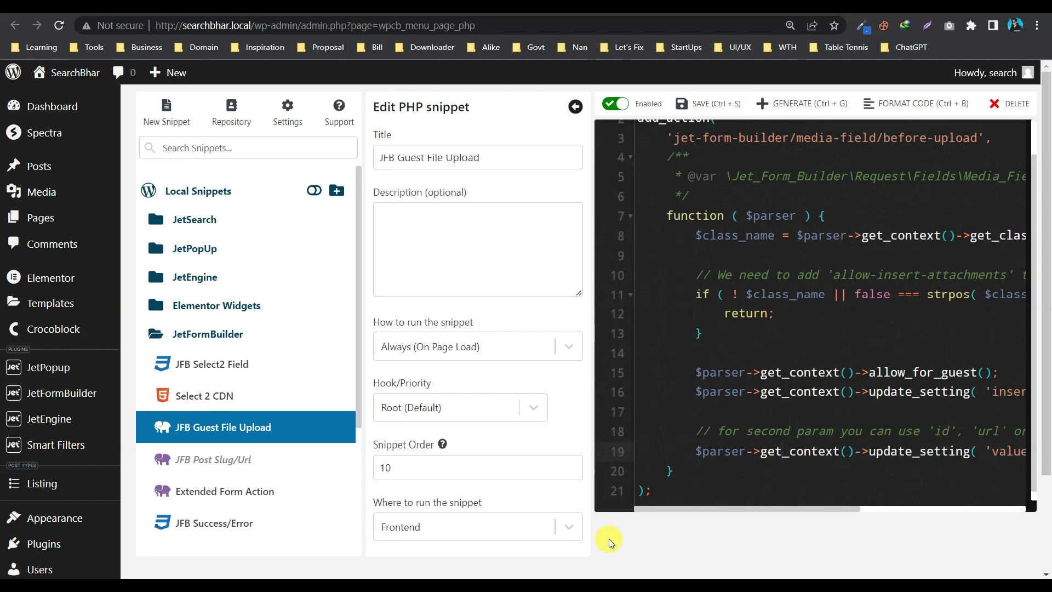
{"action": "left_click", "coordinate": [423, 564]}
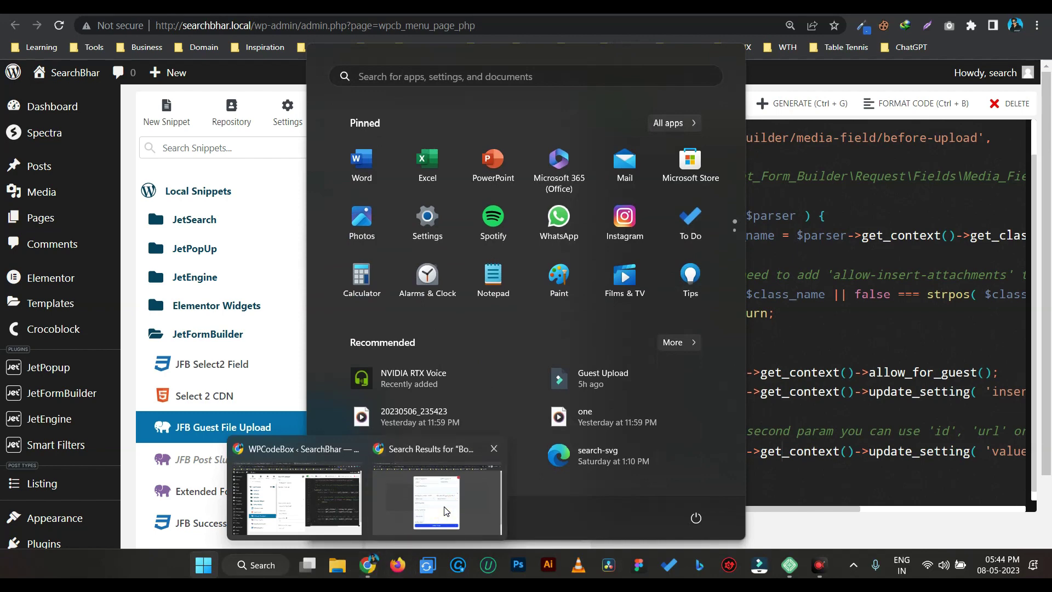
- Submit a guest place named 'Demo New' with demo-image attached as its photo
{"action": "left_click", "coordinate": [384, 554]}
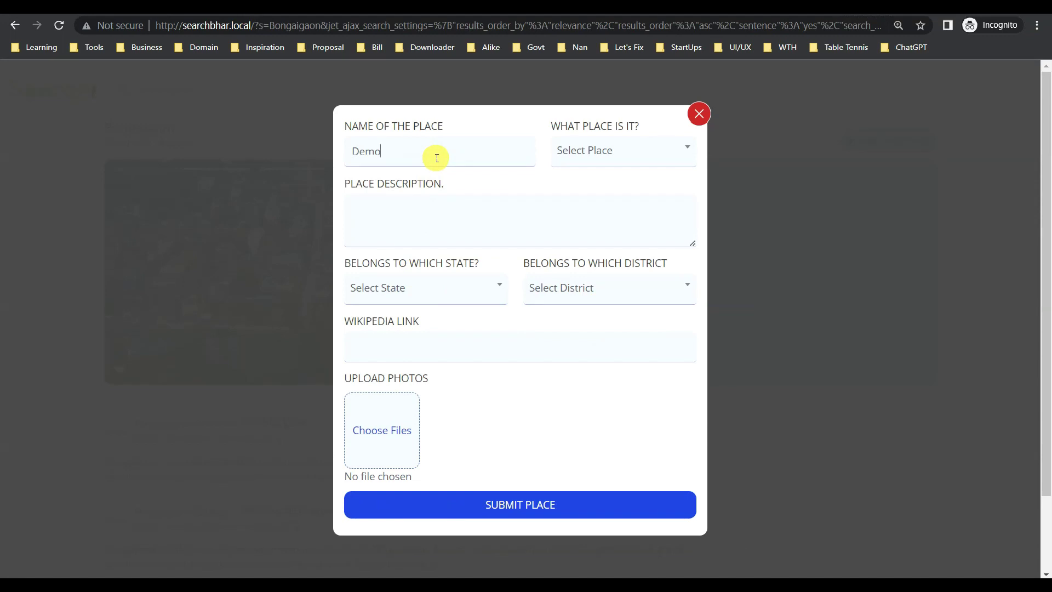
{"action": "type", "text": "New"}
{"action": "left_click", "coordinate": [401, 415]}
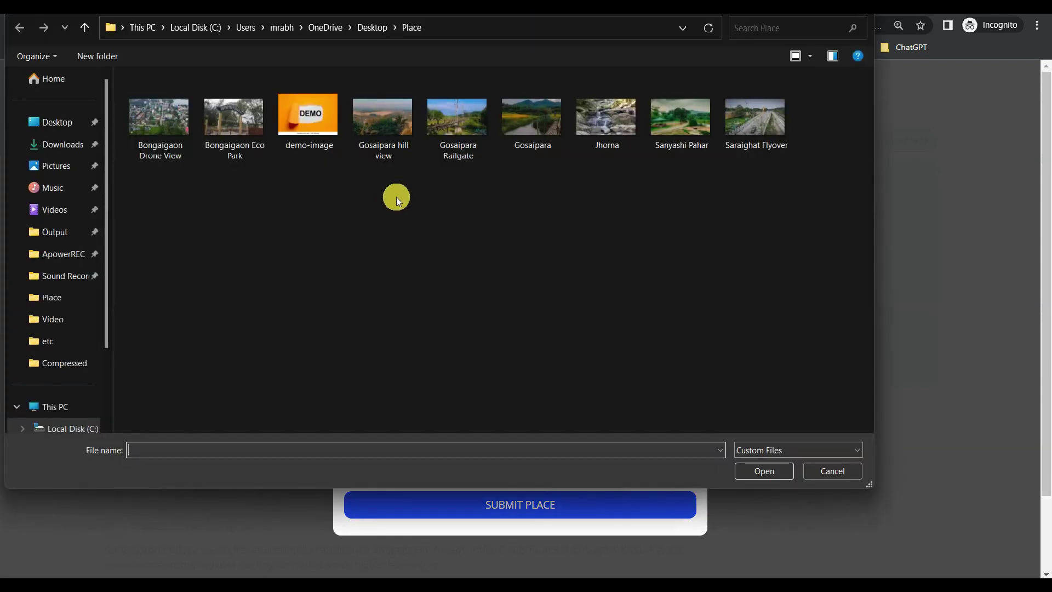
{"action": "left_click", "coordinate": [301, 124]}
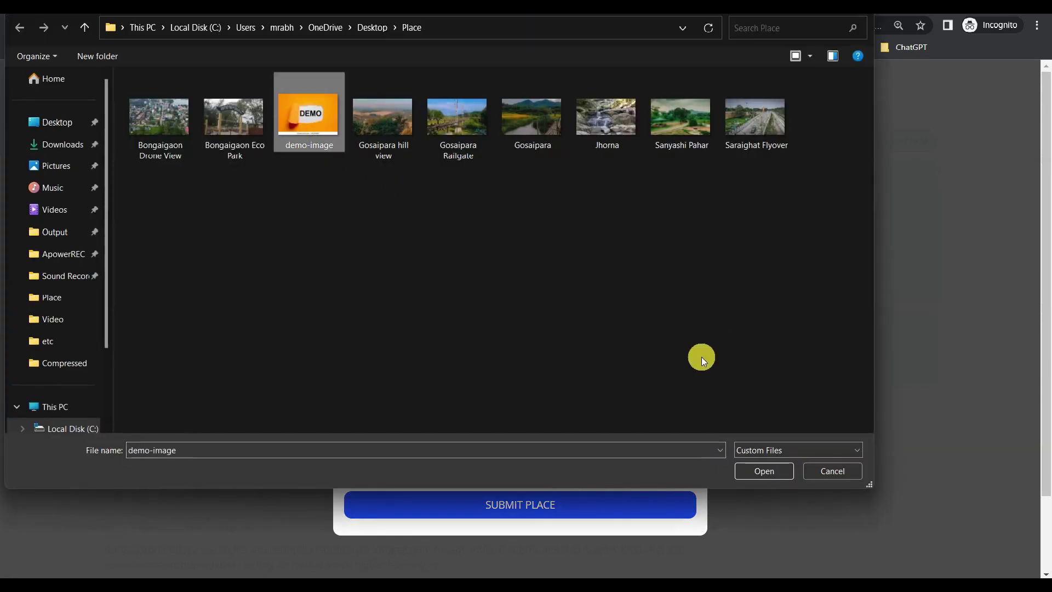
{"action": "left_click", "coordinate": [761, 471]}
{"action": "left_click", "coordinate": [560, 508]}
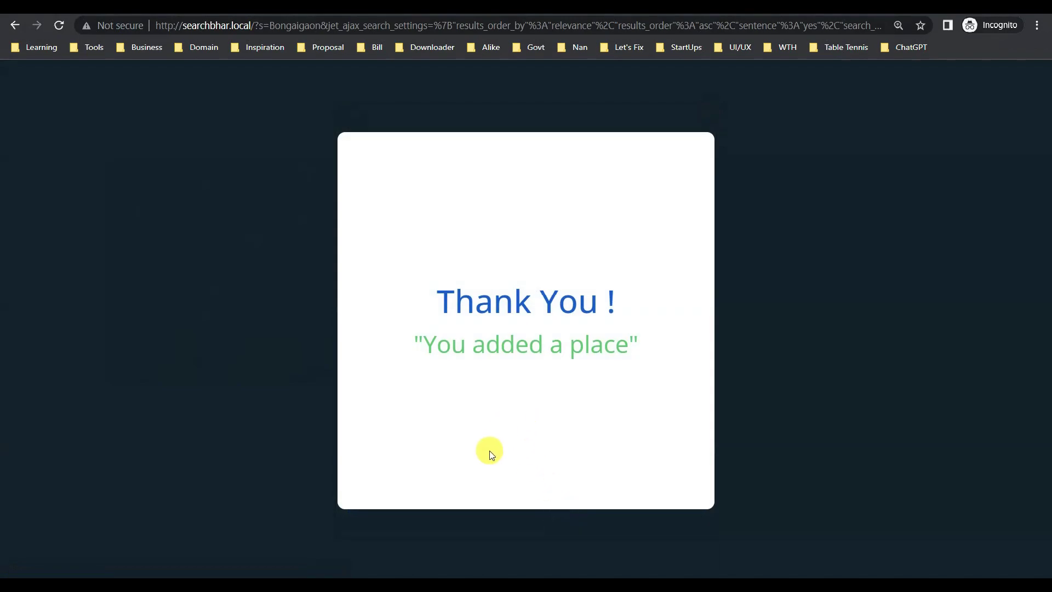
{"action": "key", "text": "super"}
- Reload Listing > Drafts, open Demo New, and confirm its Place Gallery shows demo-image-3
{"action": "mouse_move", "coordinate": [365, 573]}
{"action": "left_click", "coordinate": [358, 515]}
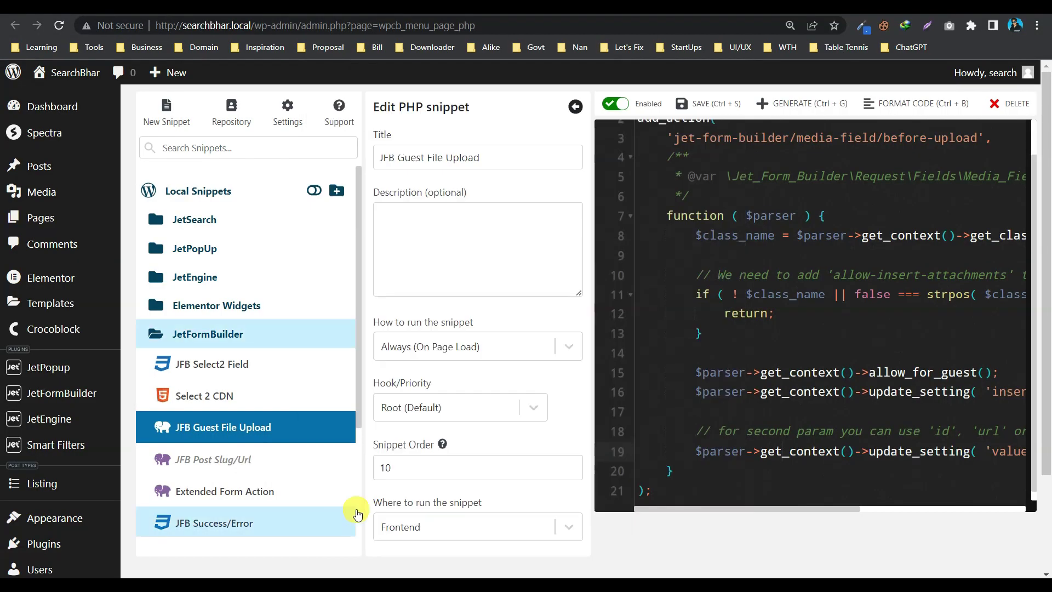
{"action": "left_click", "coordinate": [42, 483]}
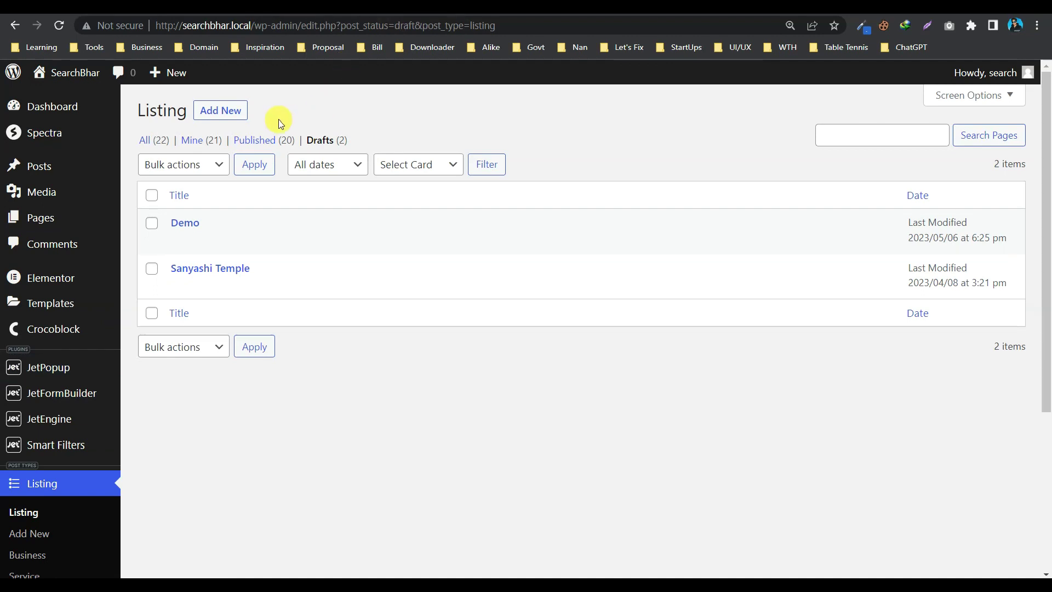
{"action": "left_click", "coordinate": [59, 25]}
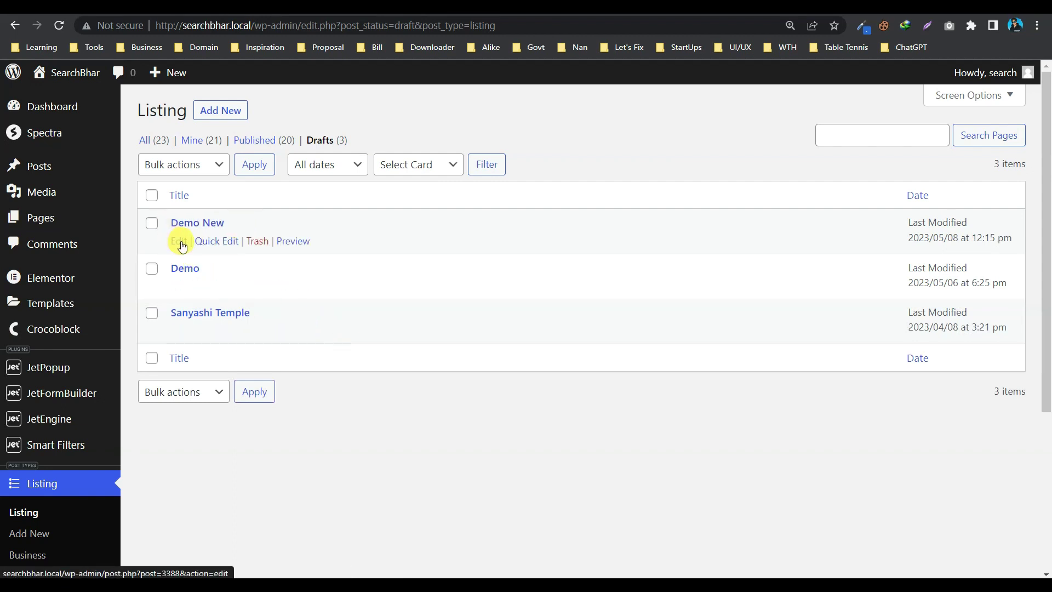
{"action": "left_click", "coordinate": [180, 242]}
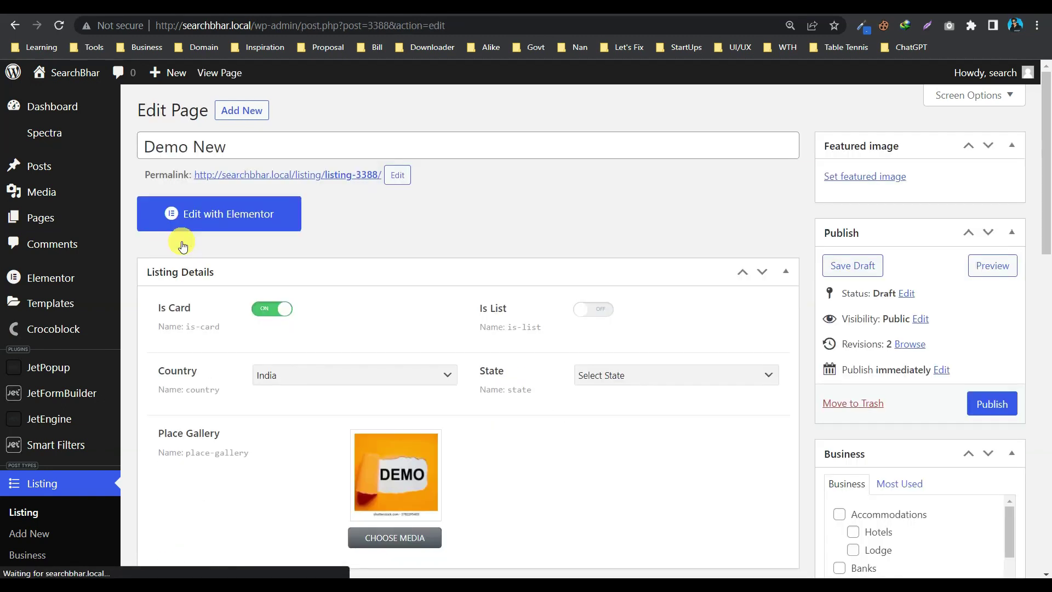
{"action": "scroll", "coordinate": [241, 277], "scroll_direction": "down", "scroll_amount": 1}
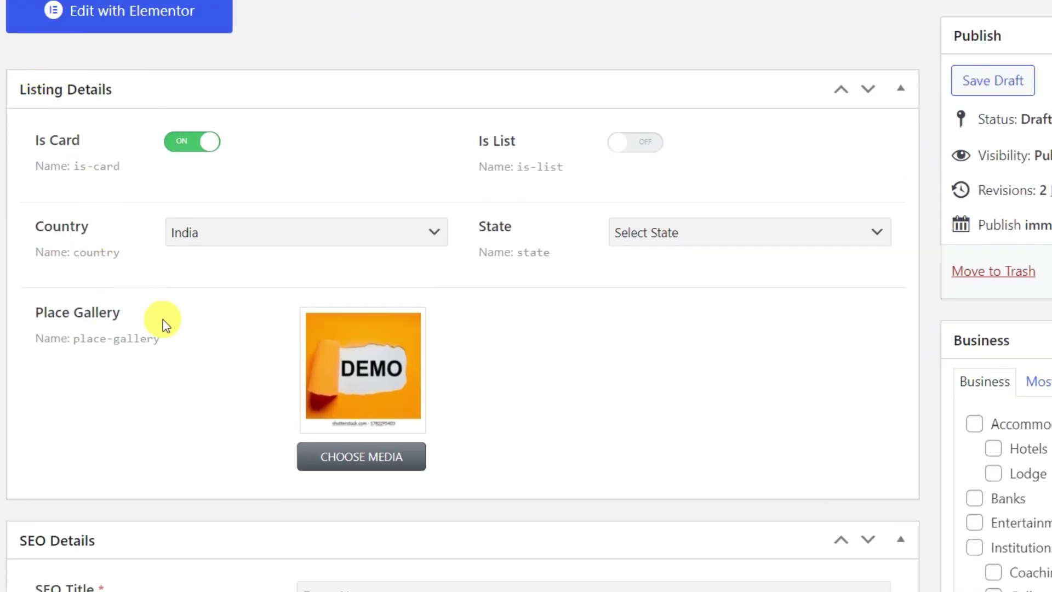
{"action": "mouse_move", "coordinate": [367, 391]}
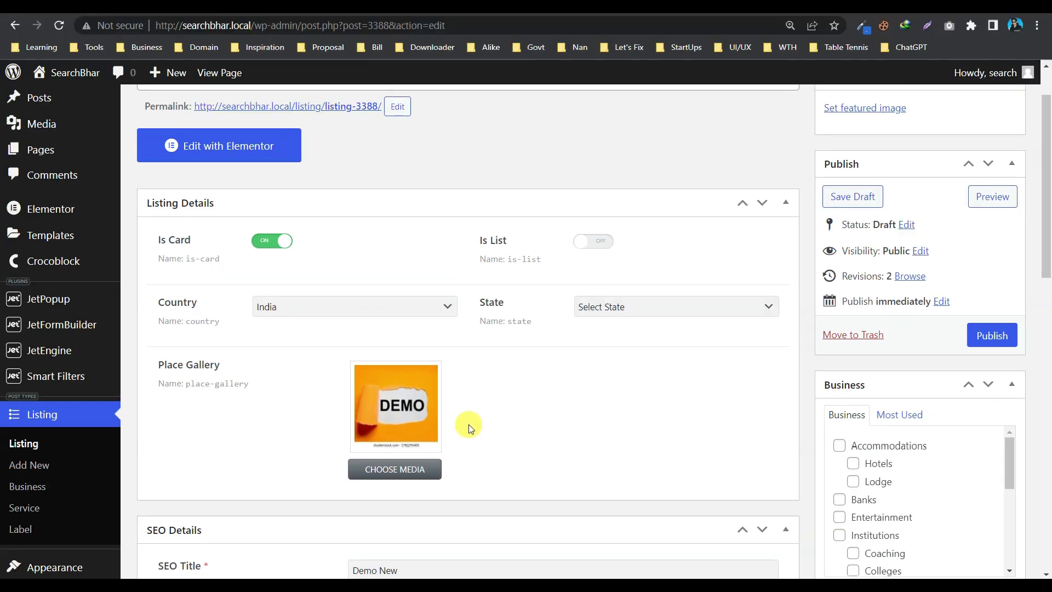
{"action": "scroll", "coordinate": [469, 424], "scroll_direction": "down", "scroll_amount": 5}
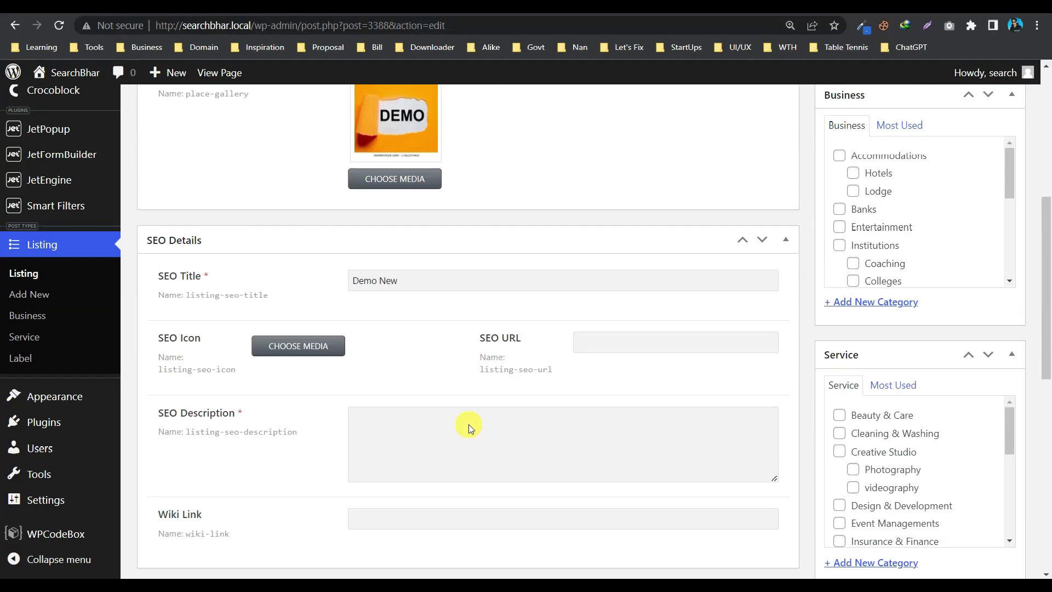
{"action": "scroll", "coordinate": [469, 424], "scroll_direction": "up", "scroll_amount": 5}
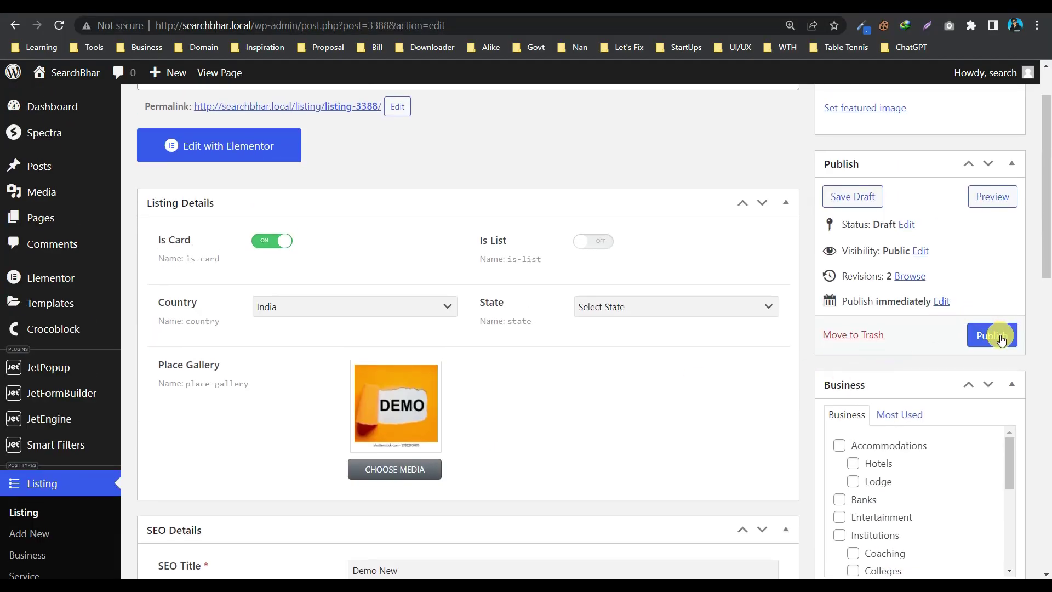